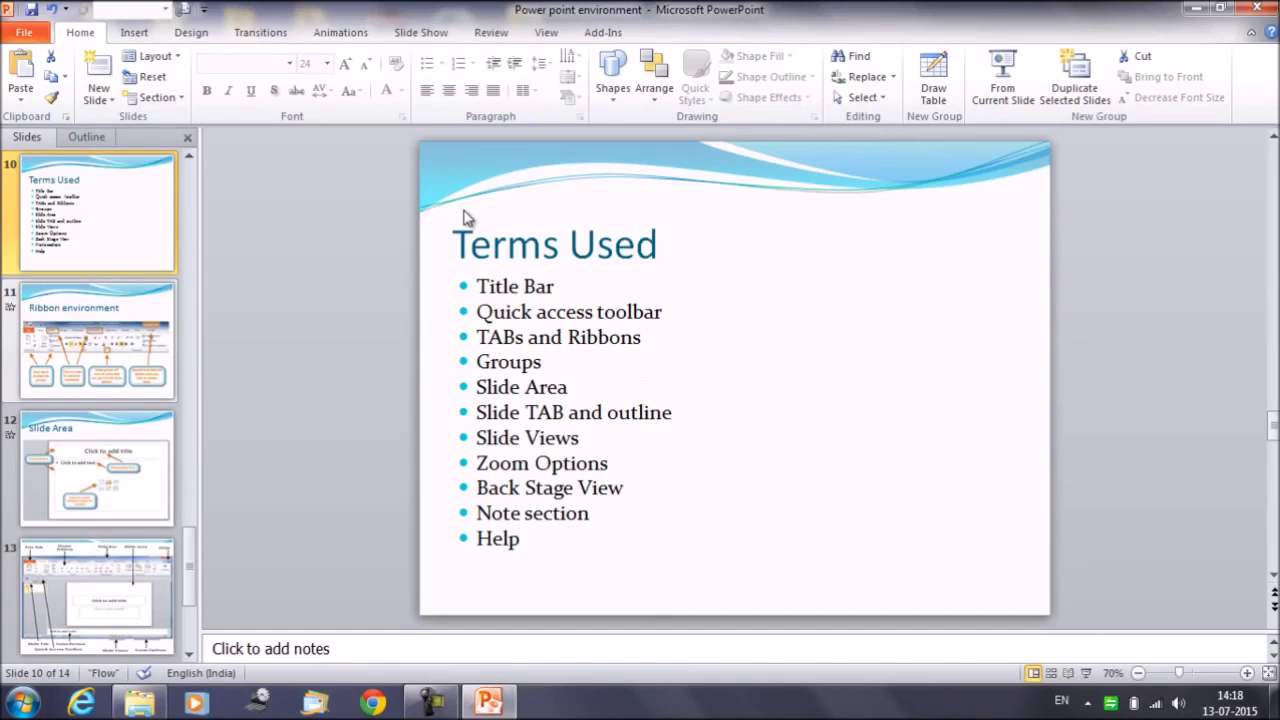
# - Open slide 12, Slide Area, for viewing
pyautogui.click(68, 490)
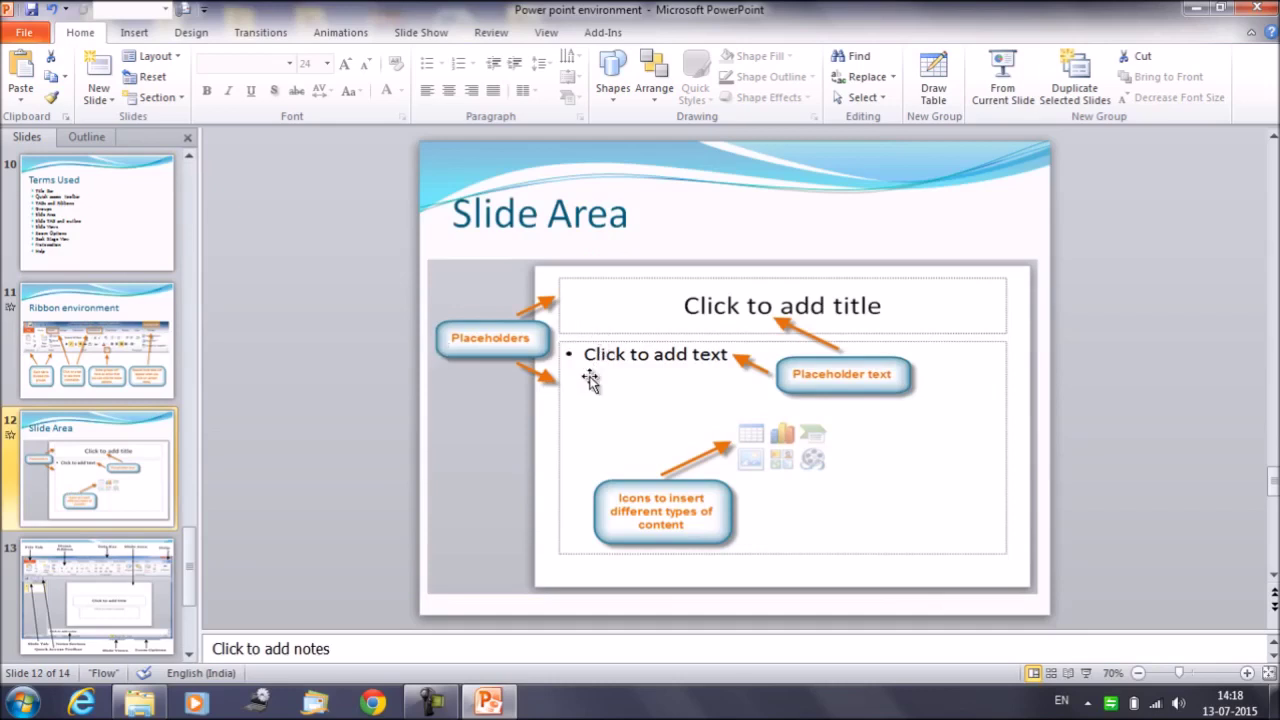
pyautogui.click(590, 380)
pyautogui.moveTo(590, 380); pyautogui.dragTo(317, 276)
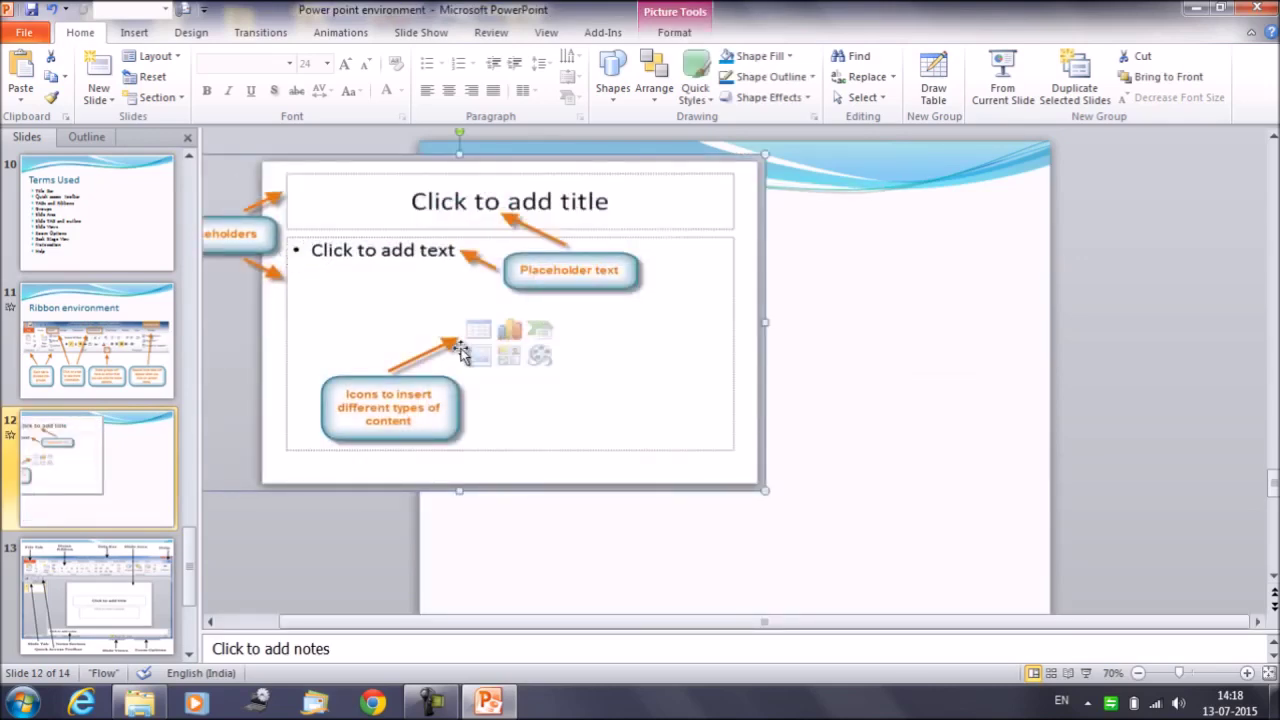
pyautogui.hotkey('ctrl', 'z')
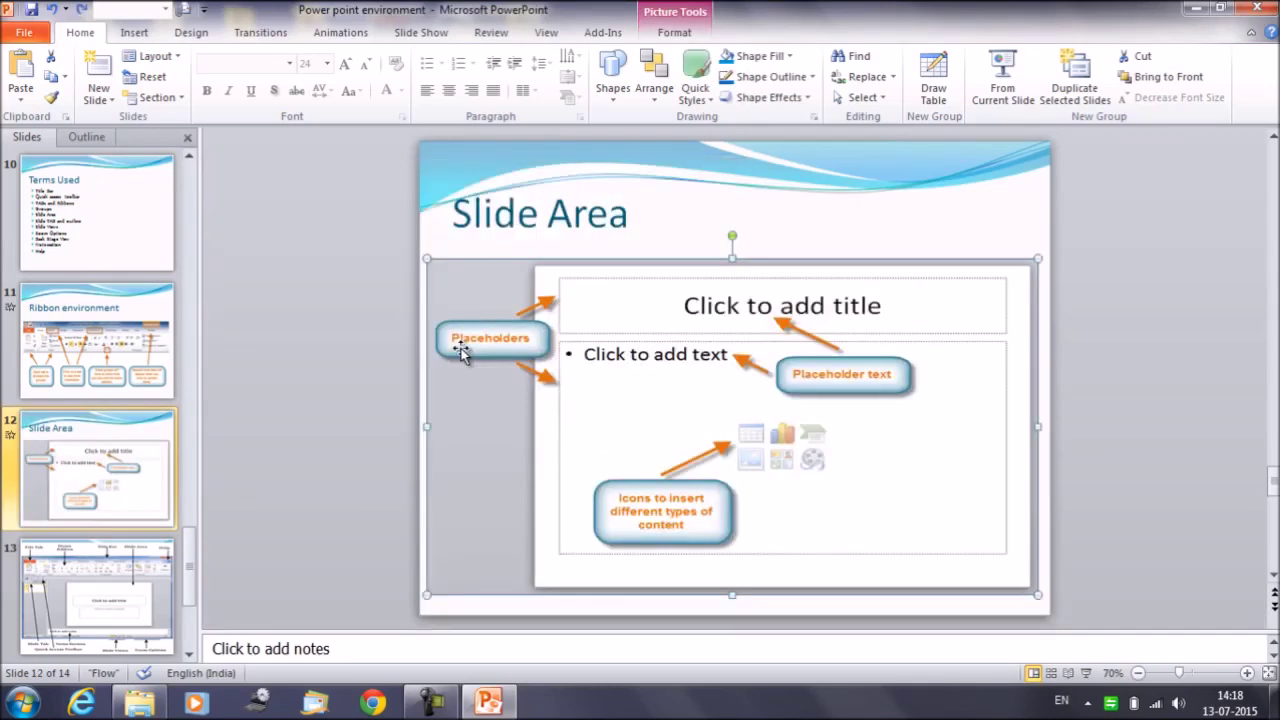
pyautogui.click(654, 190)
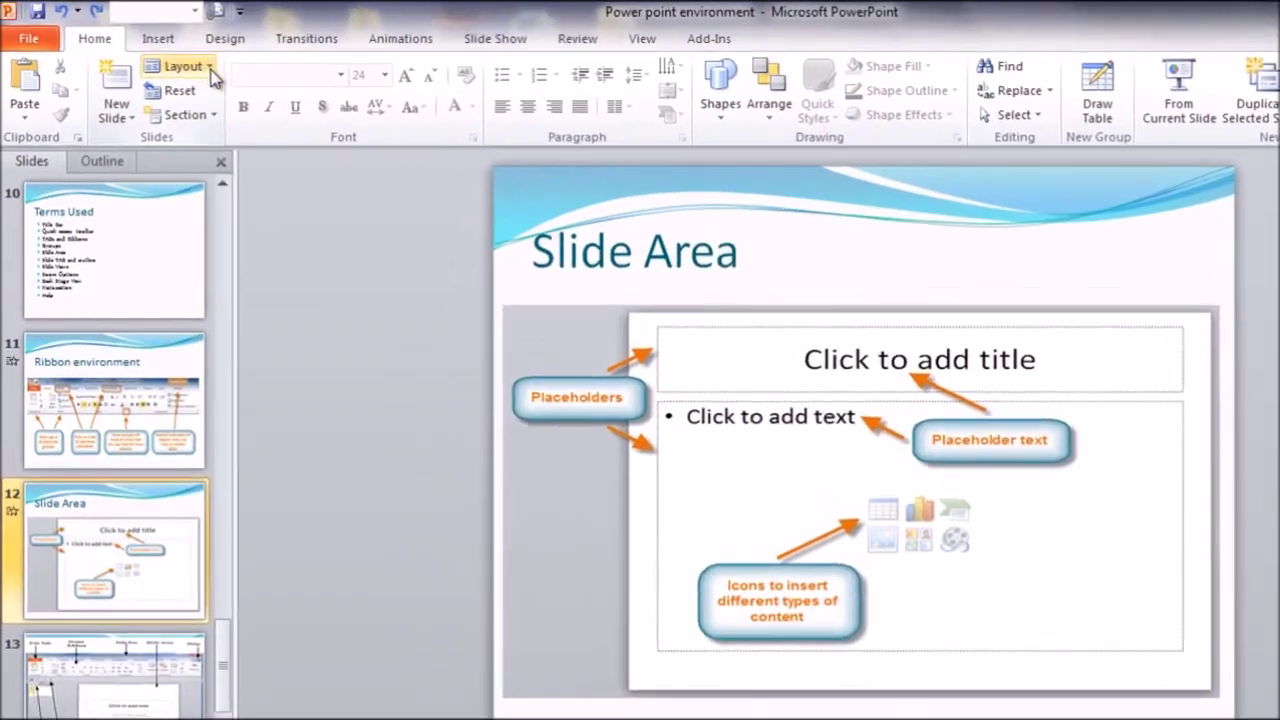
# - Show the layouts available for the Slide Area slide, close them unchanged, and return to slide 10, Terms Used
pyautogui.click(160, 58)
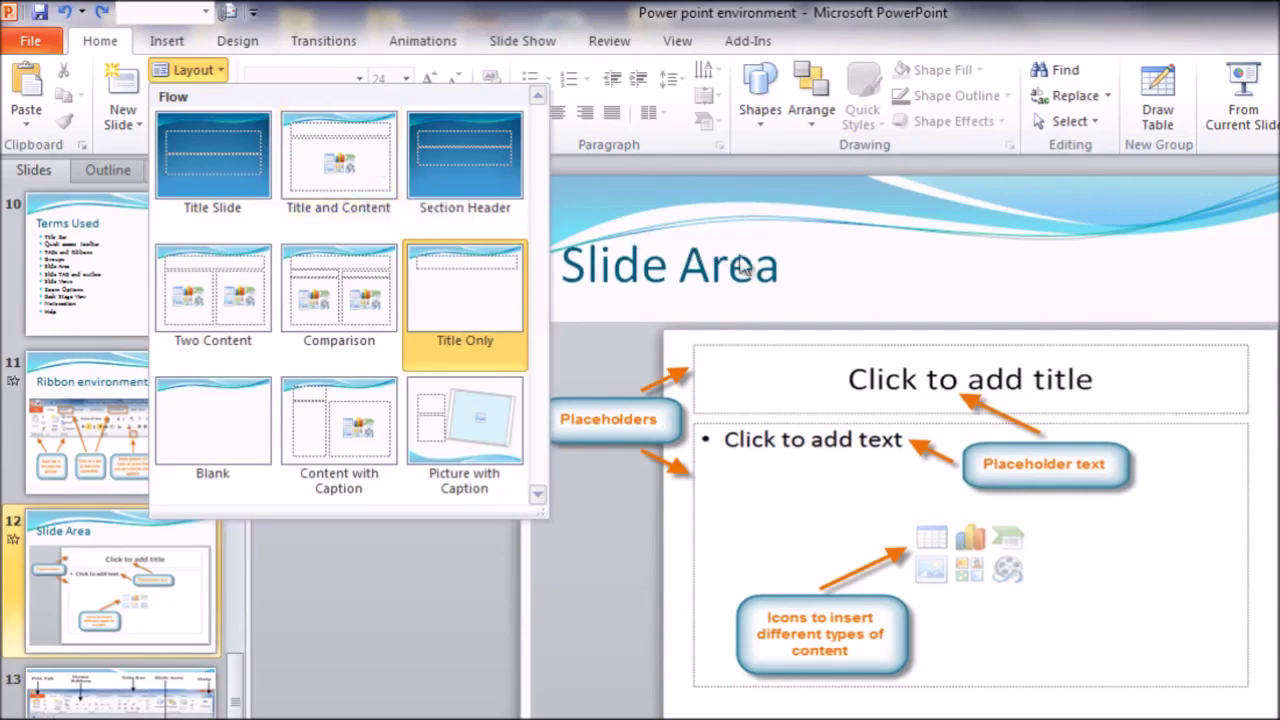
pyautogui.click(770, 292)
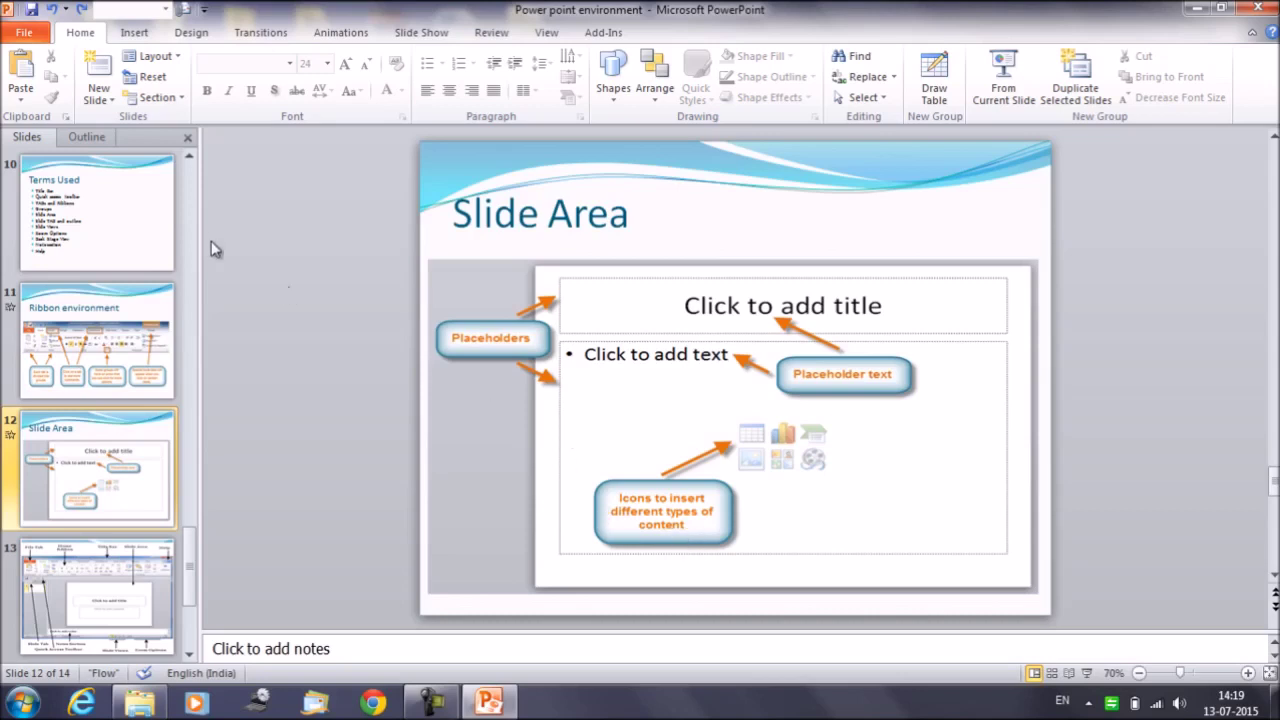
pyautogui.click(92, 232)
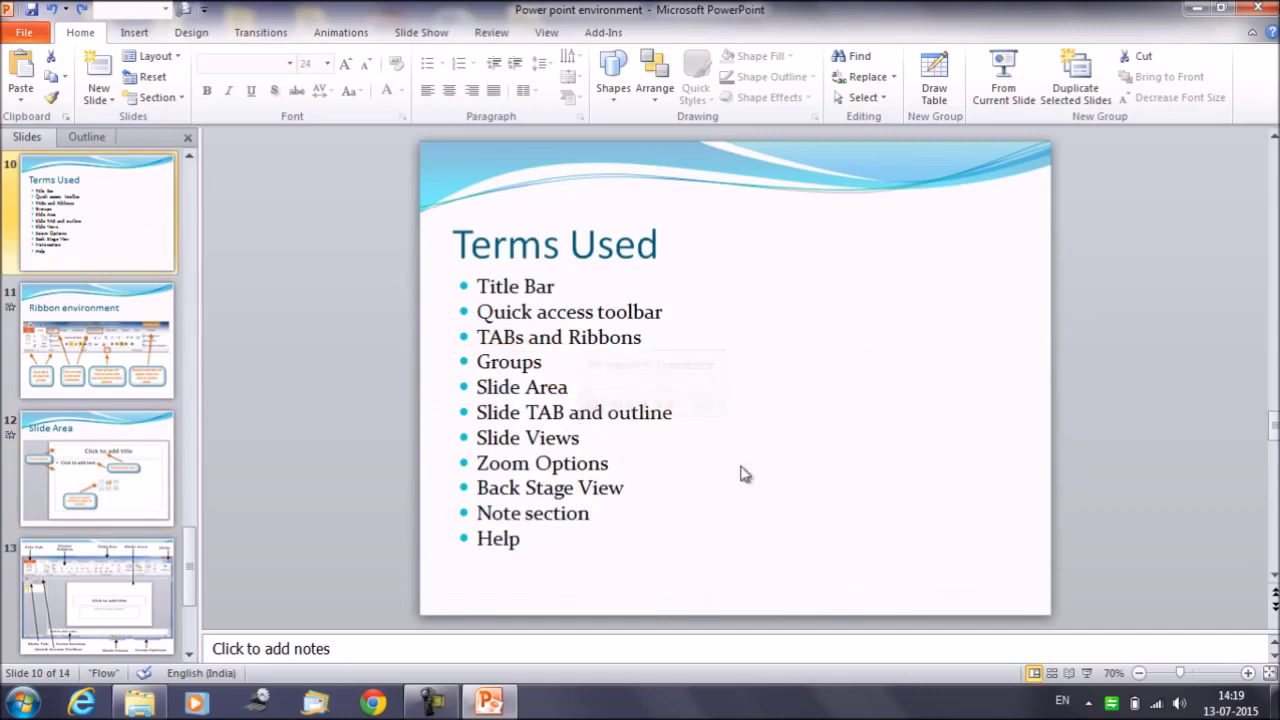
pyautogui.click(726, 460)
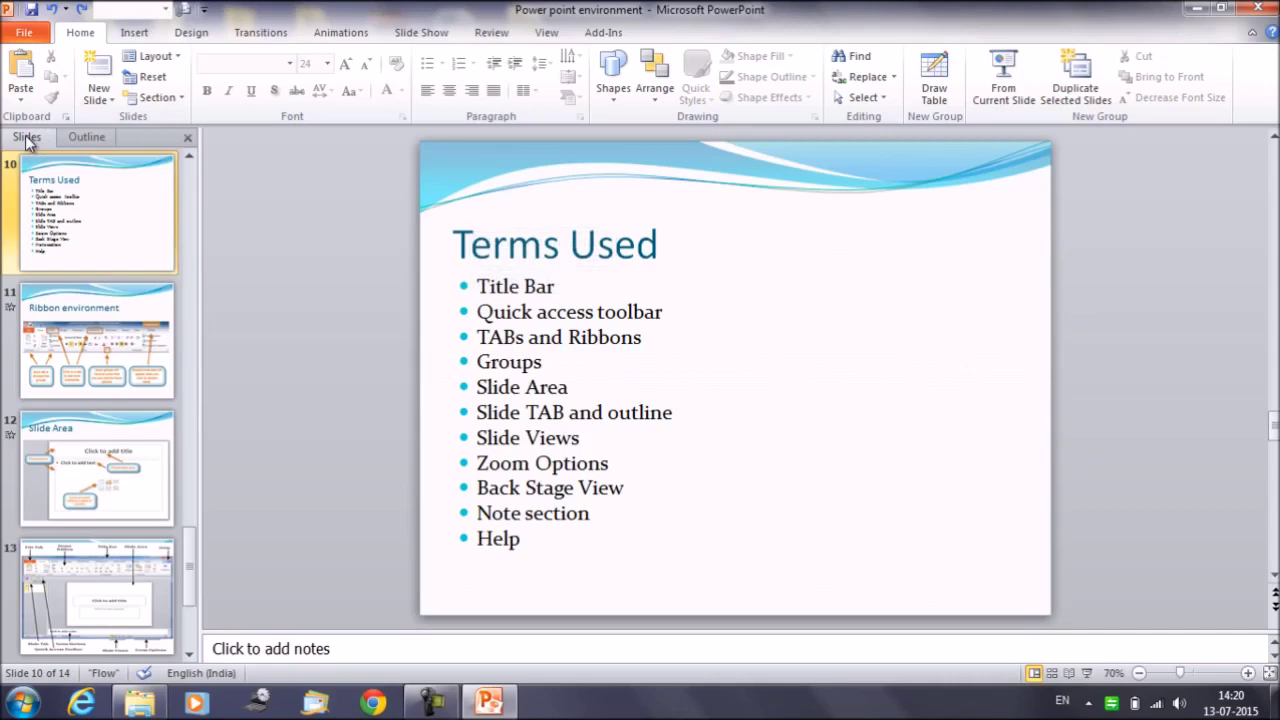
# - Show the presentation as a text outline and switch back to the slide thumbnails
pyautogui.click(95, 136)
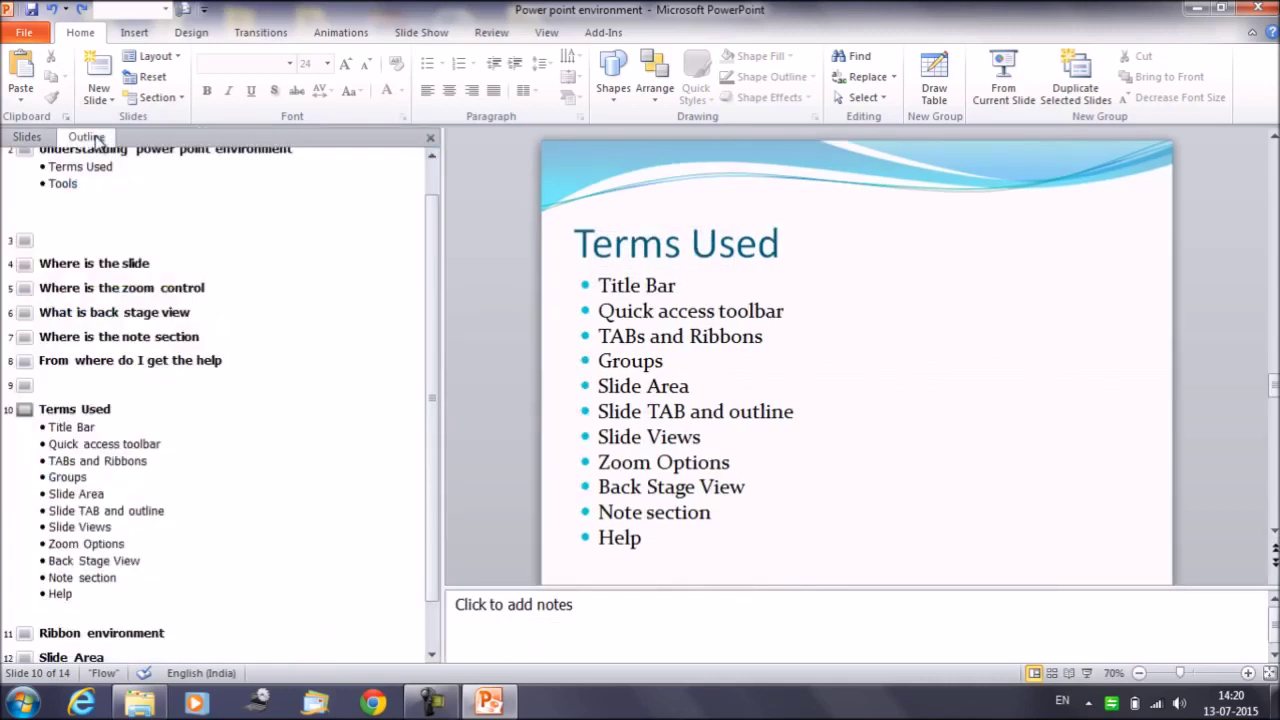
pyautogui.click(30, 137)
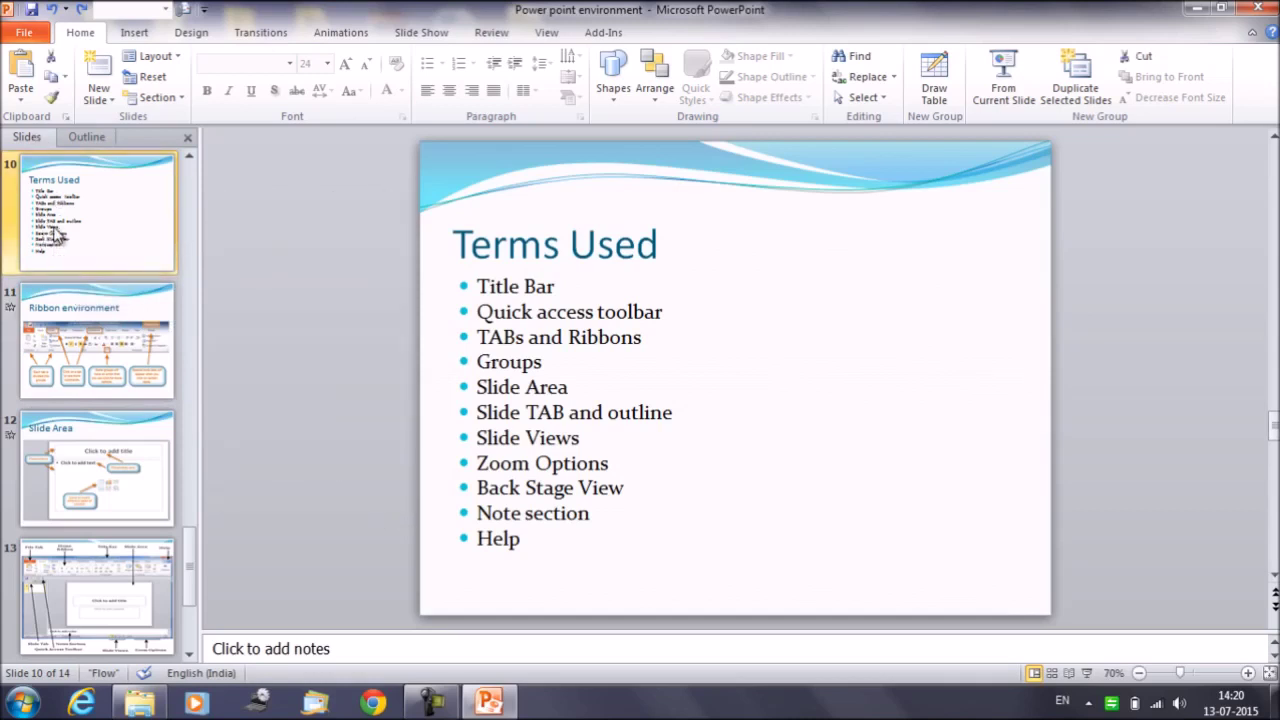
# - View slide 11, Ribbon environment, and return to slide 10, Terms Used
pyautogui.click(55, 337)
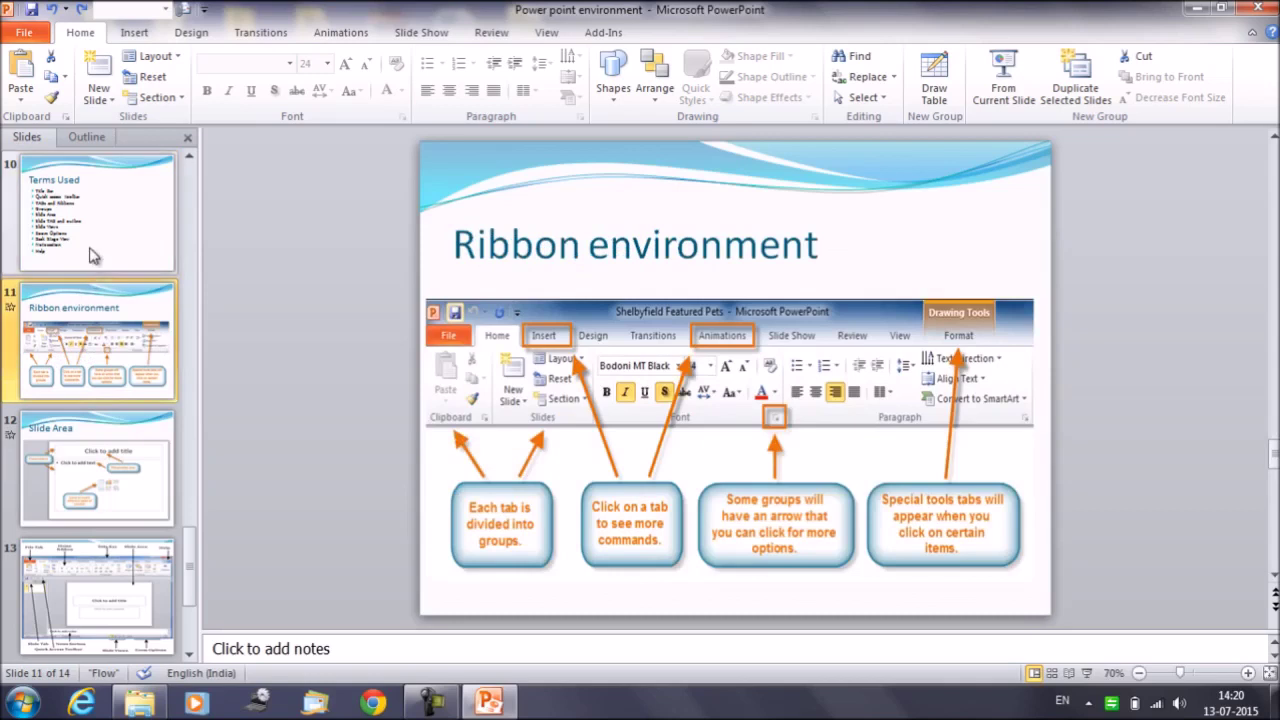
pyautogui.click(58, 209)
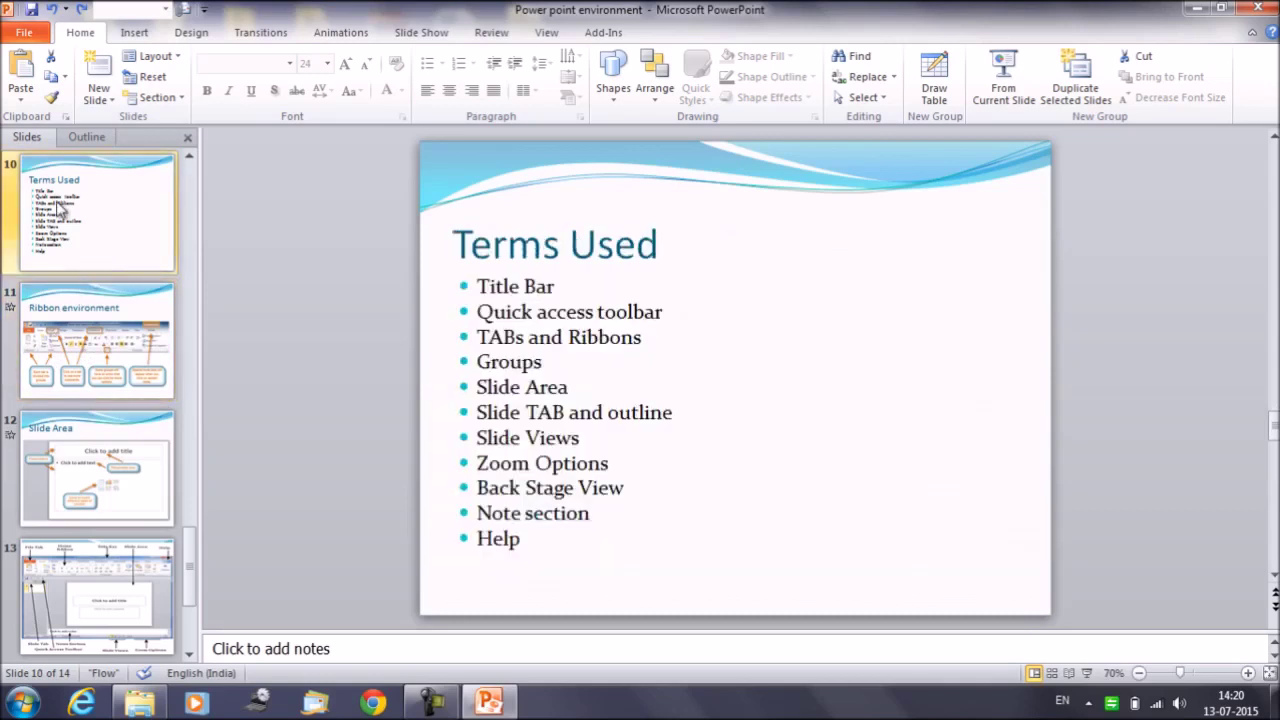
pyautogui.click(663, 288)
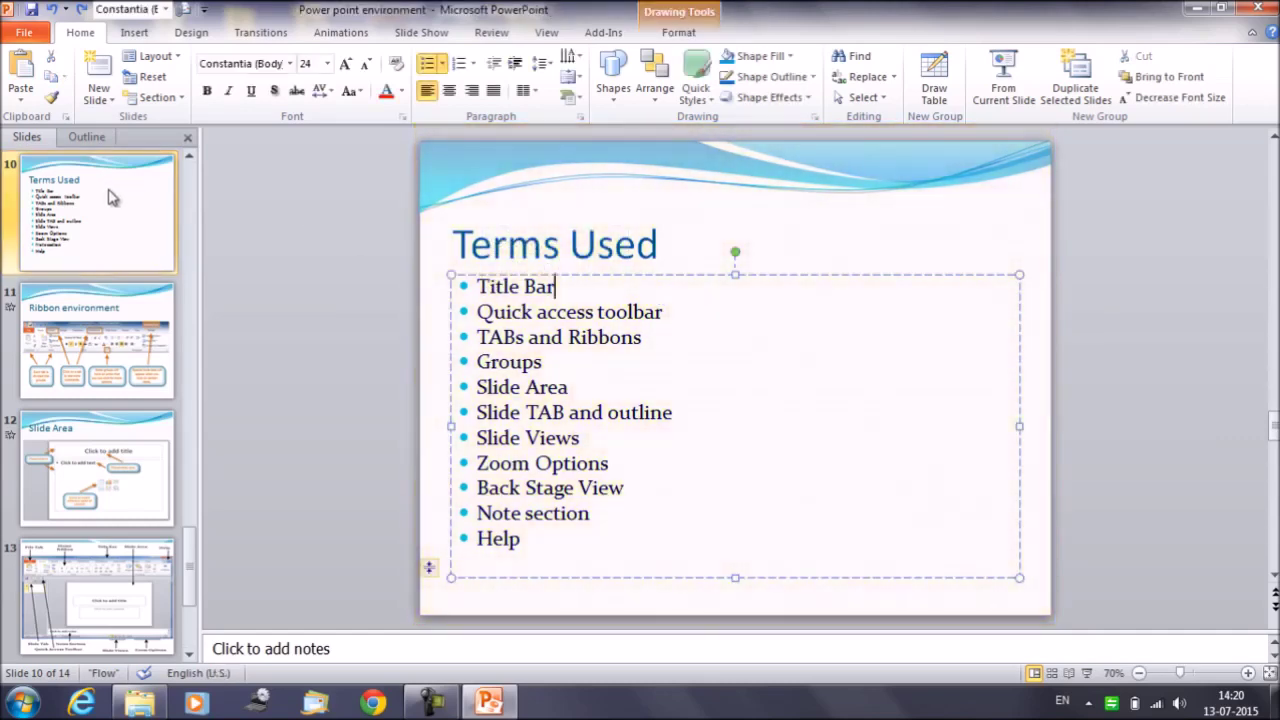
pyautogui.click(110, 196)
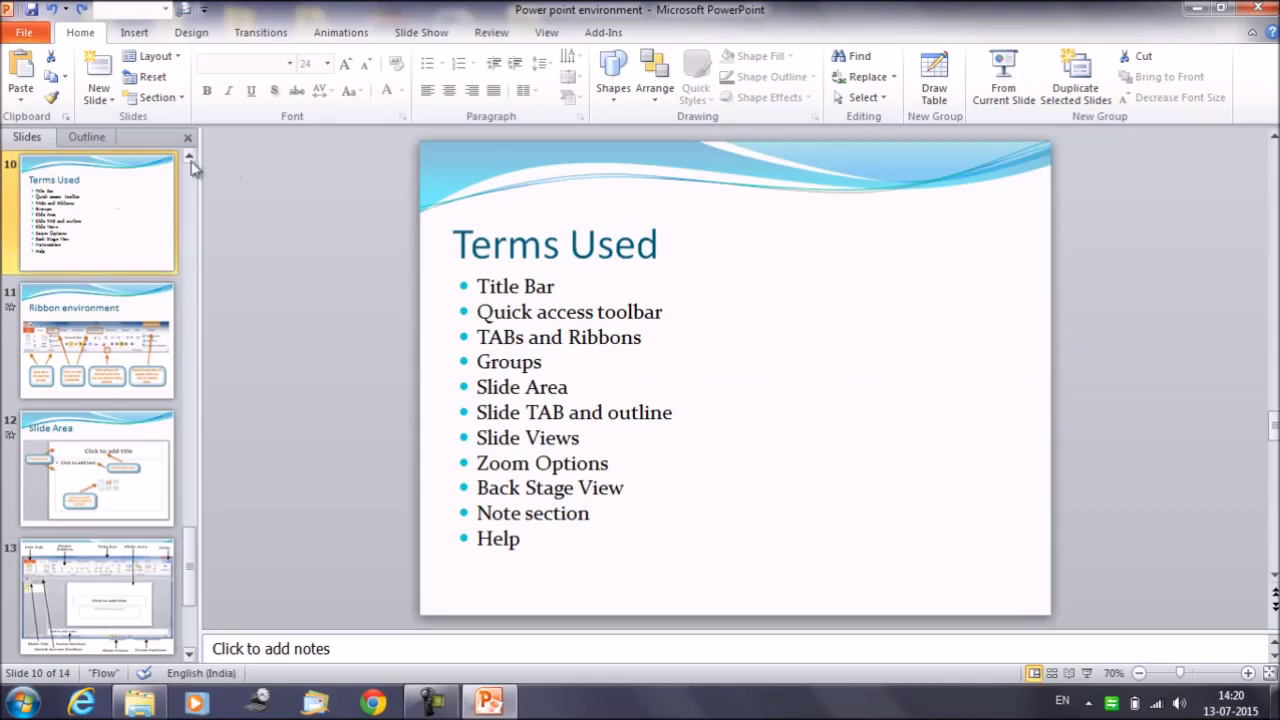
# - Go back to the start of the presentation and step through the slides from slide 2 to slide 10, Terms Used
pyautogui.click(190, 160)
pyautogui.scroll(5, 193, 167)
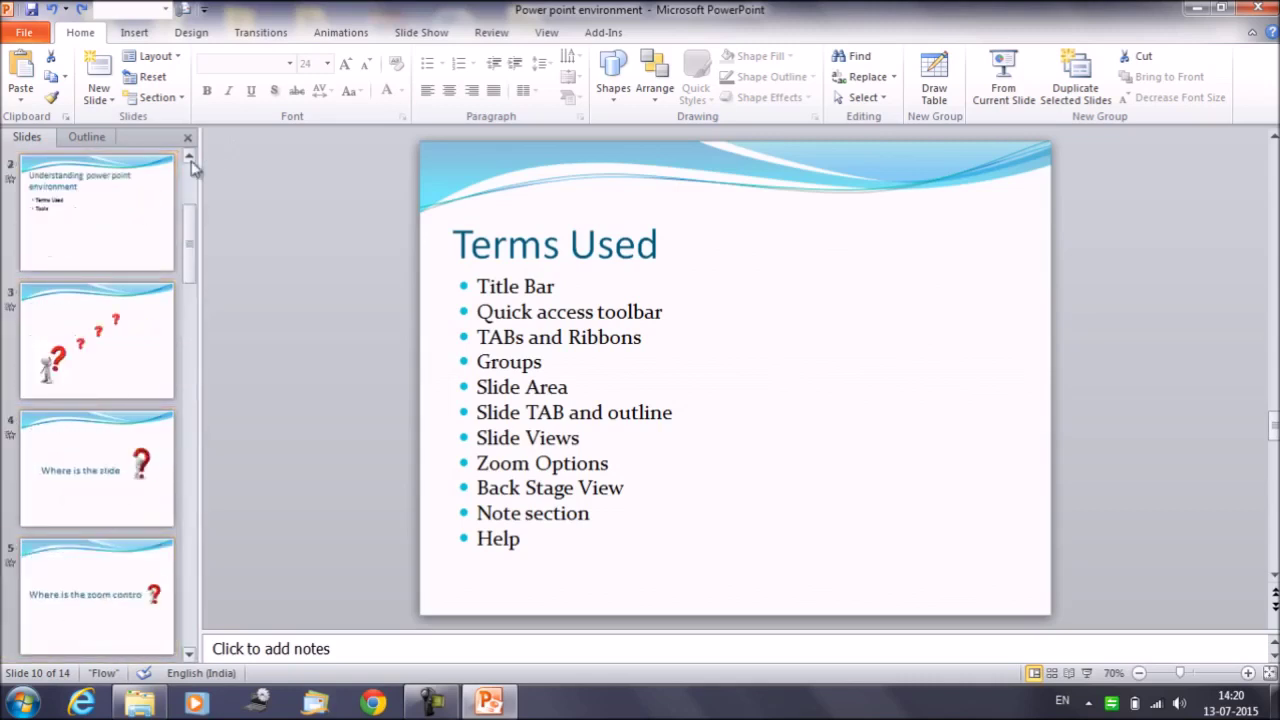
pyautogui.scroll(1, 193, 167)
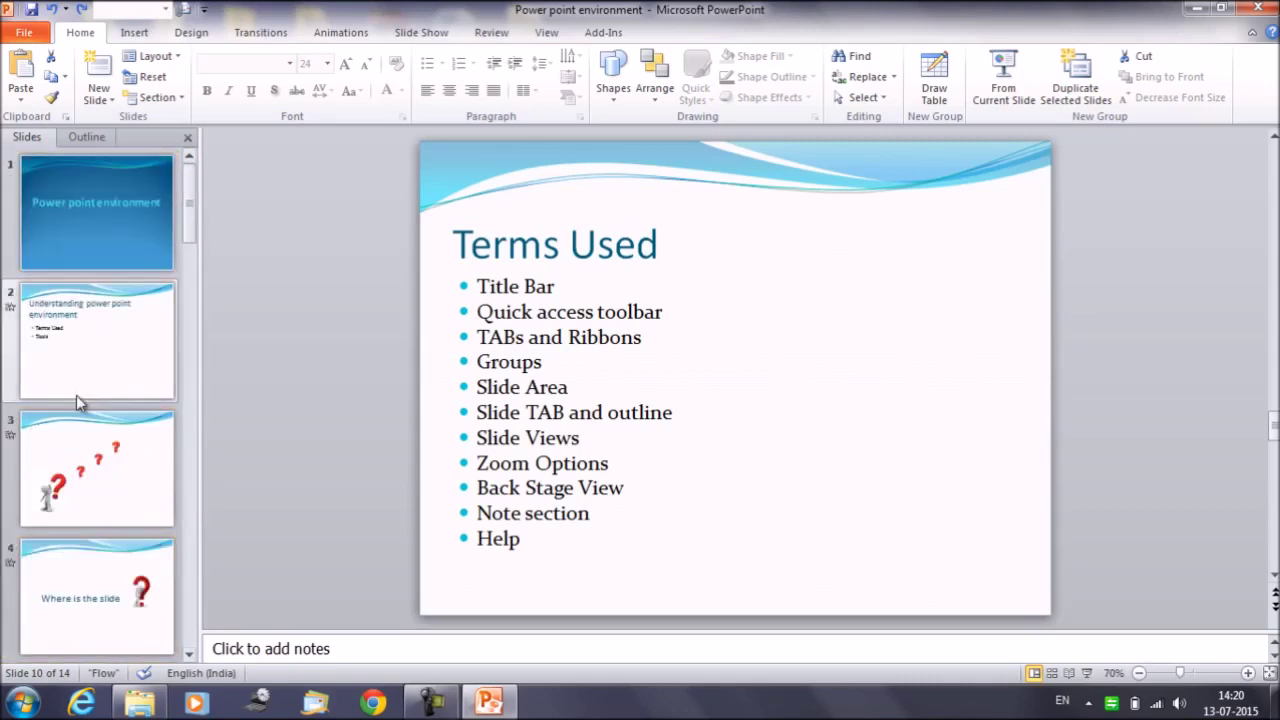
pyautogui.click(98, 380)
pyautogui.press('Down')
pyautogui.press('Down')
pyautogui.press('Down')
pyautogui.press('Down')
pyautogui.press('Down')
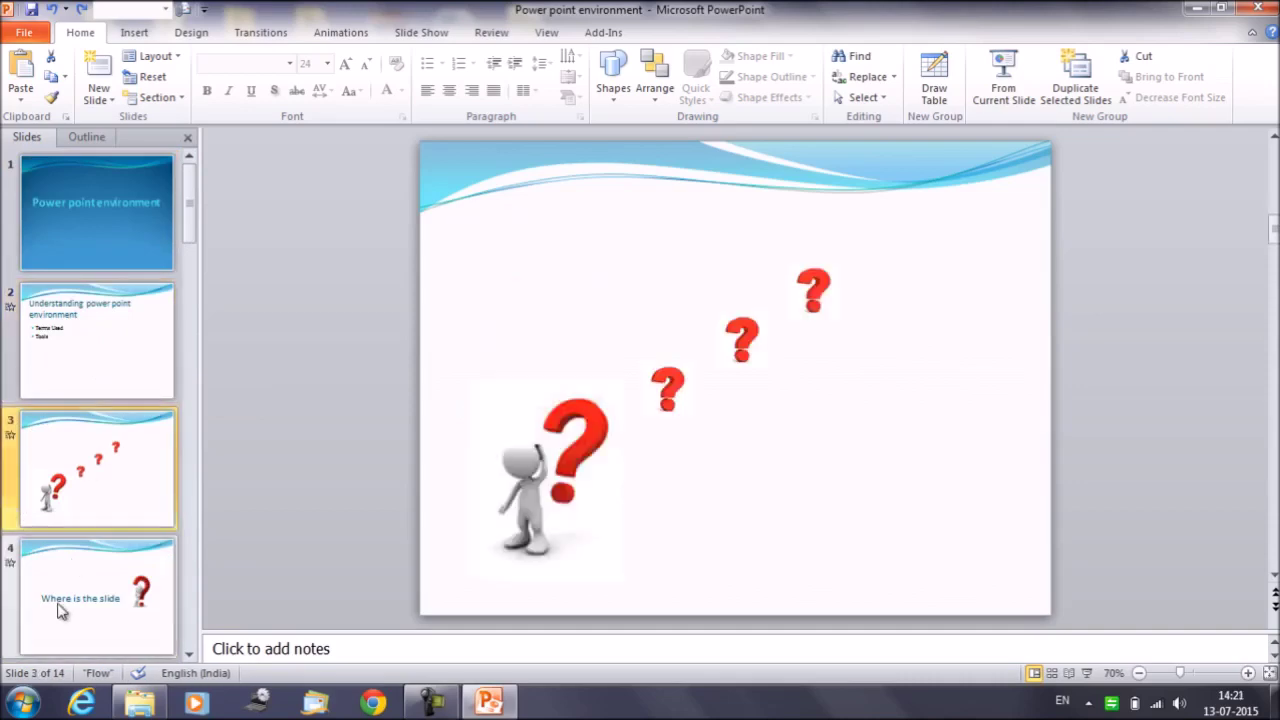
pyautogui.press('Down')
pyautogui.press('Down')
pyautogui.press('Down')
pyautogui.press('Down')
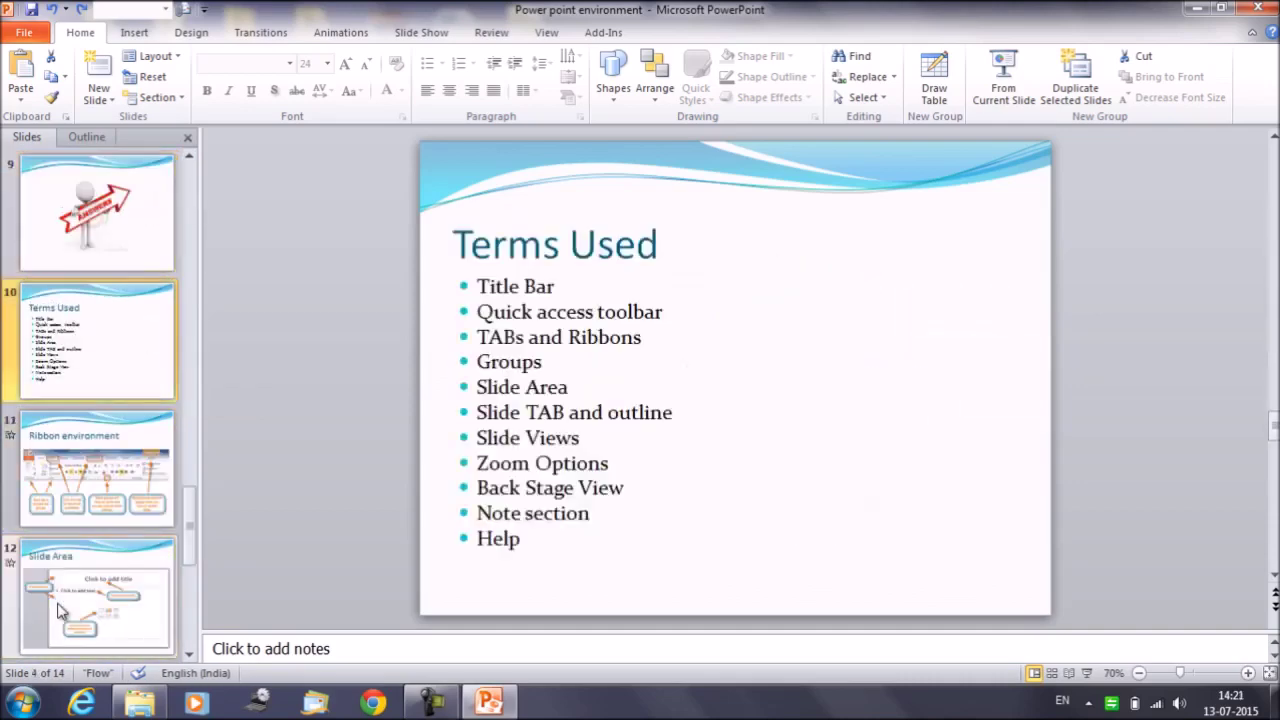
pyautogui.press('Up')
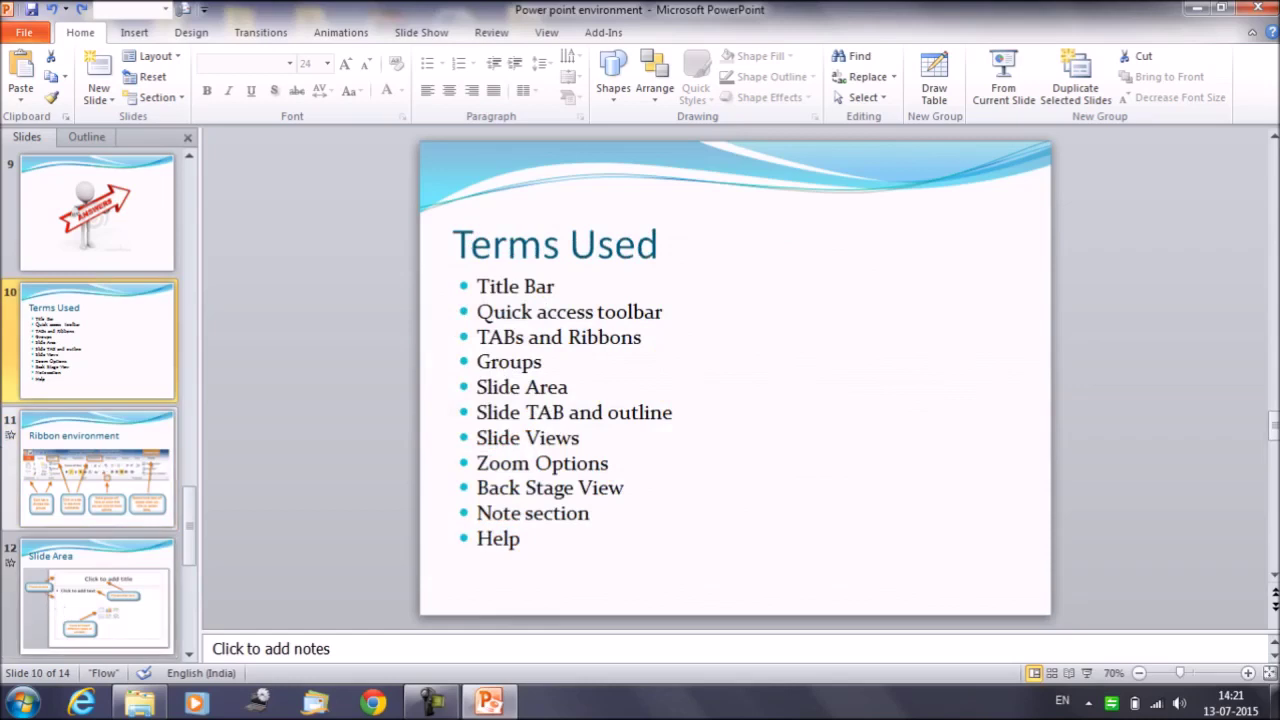
# - Display the outline of the presentation and view its slide titles and bullets from the beginning
pyautogui.click(86, 140)
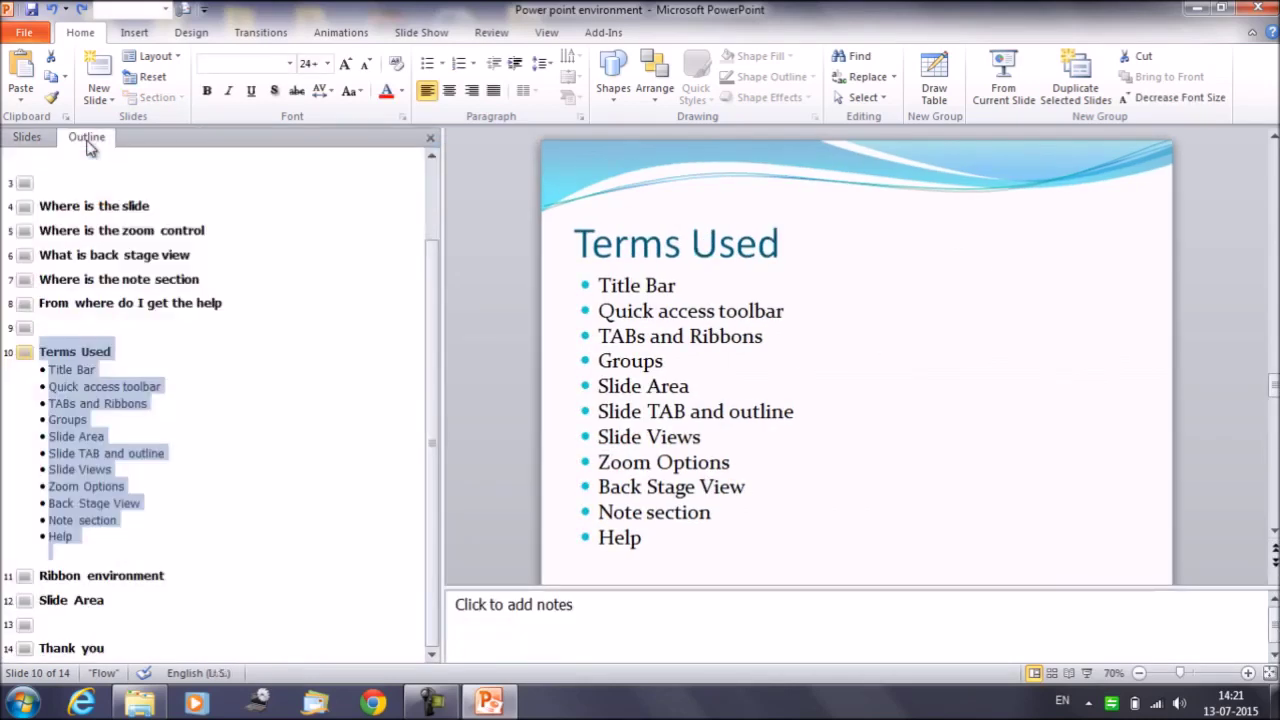
pyautogui.click(433, 157)
pyautogui.click(433, 160)
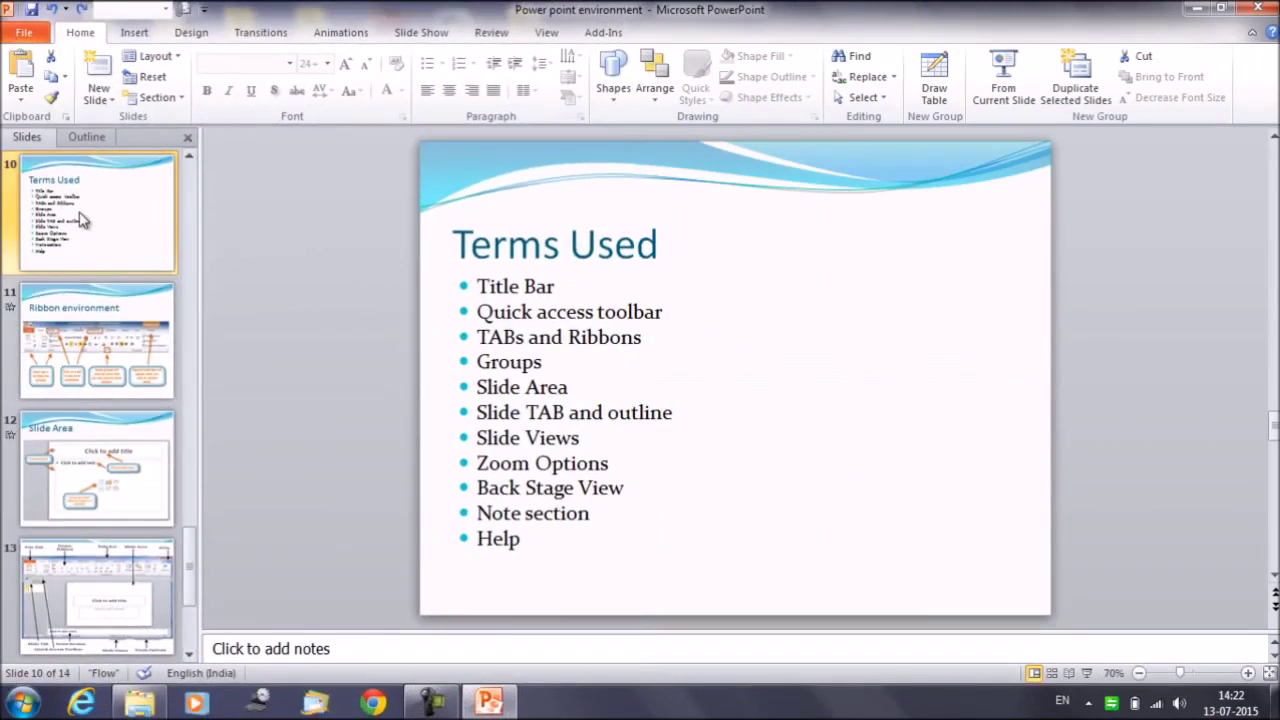
# - Place the text cursor after the Slide Area bullet and after the Slide TAB and outline bullet on the Terms Used slide
pyautogui.click(580, 390)
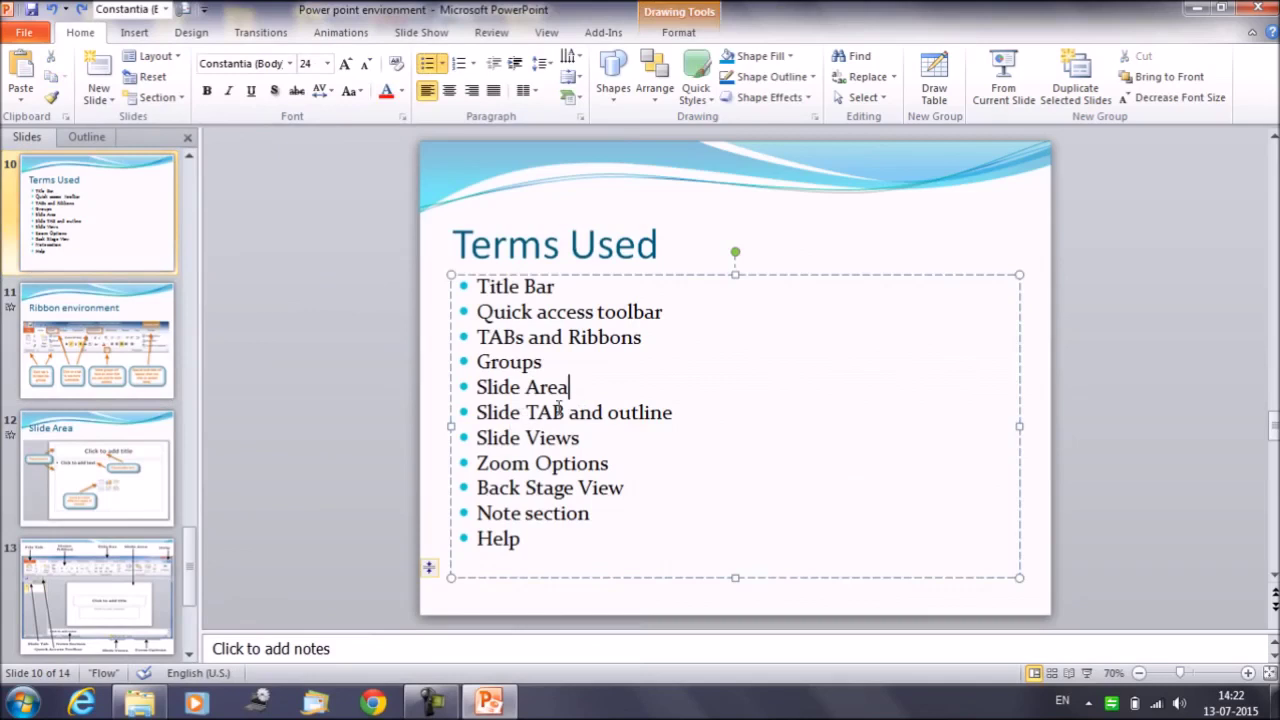
pyautogui.click(697, 421)
pyautogui.moveTo(570, 450)
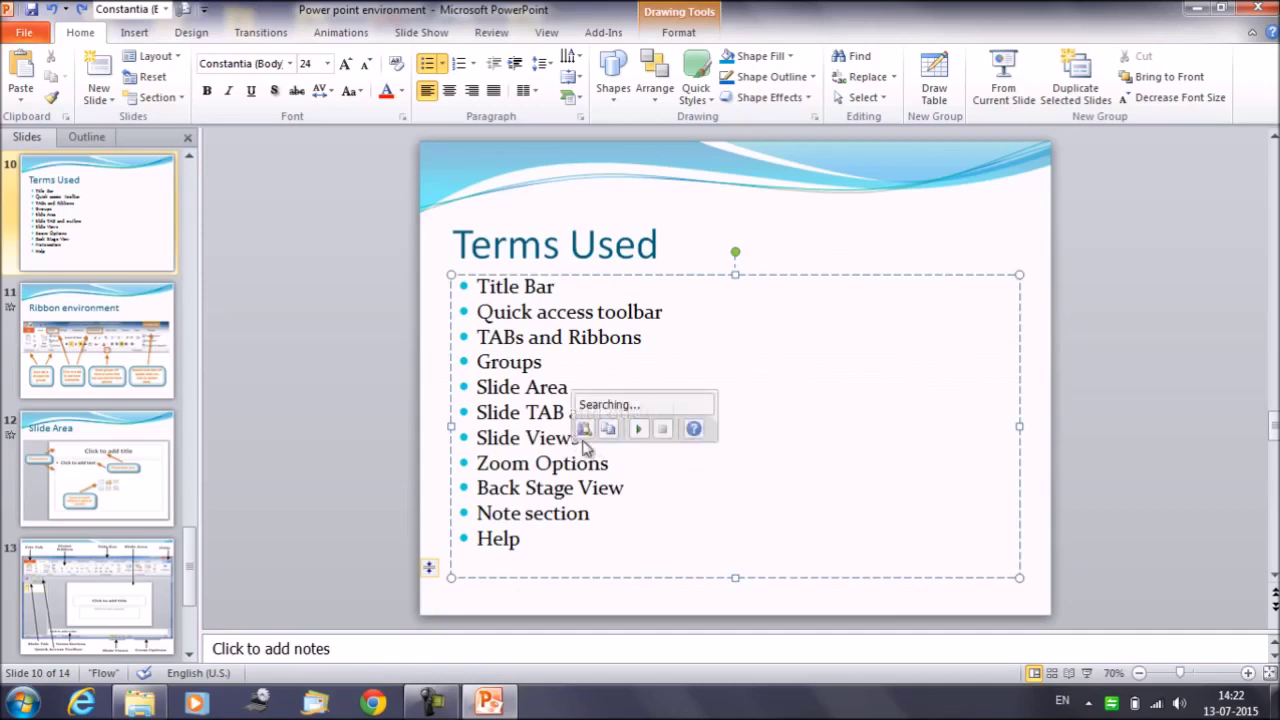